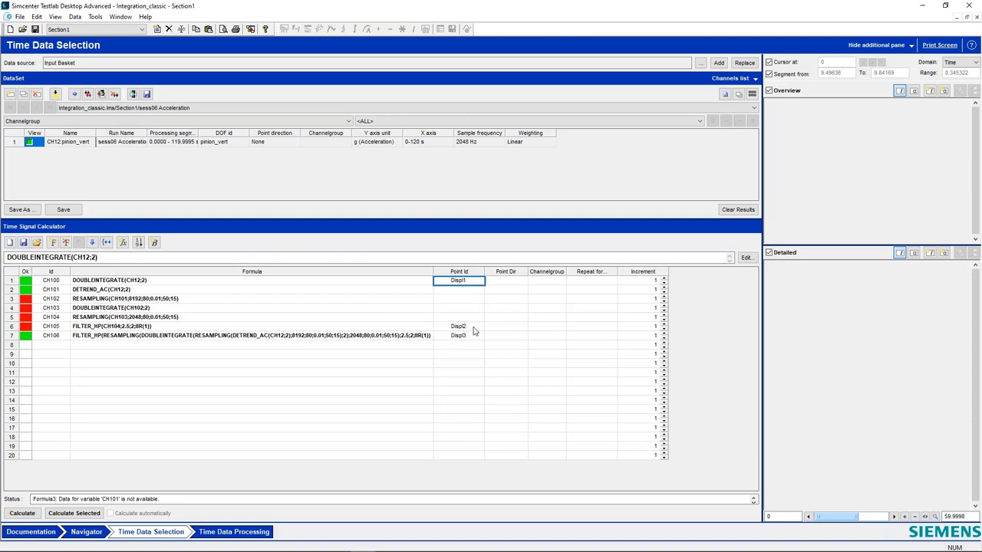
- Calculate all the formulas for the displacement channels Displ1, Displ2 and Displ3
left_click(465, 326)
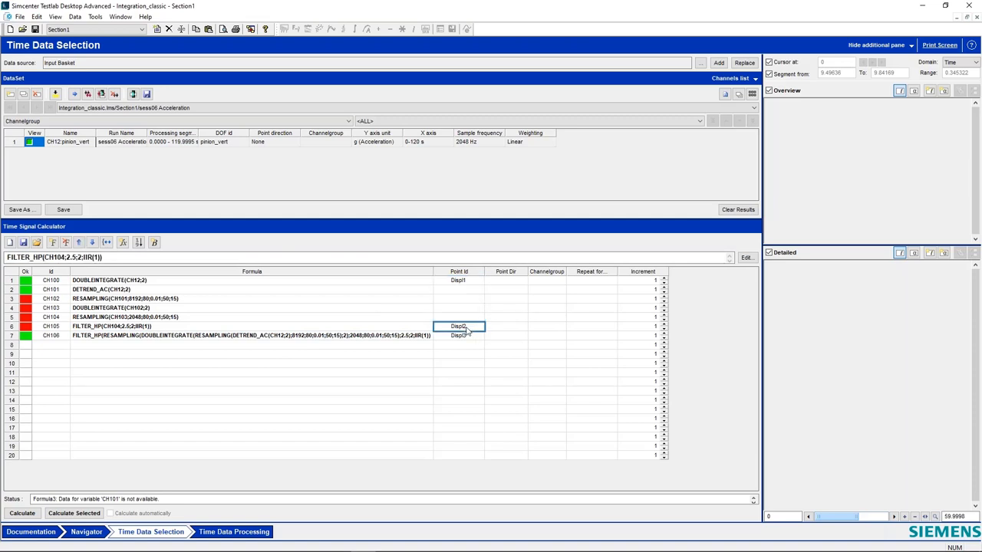
left_click(467, 338)
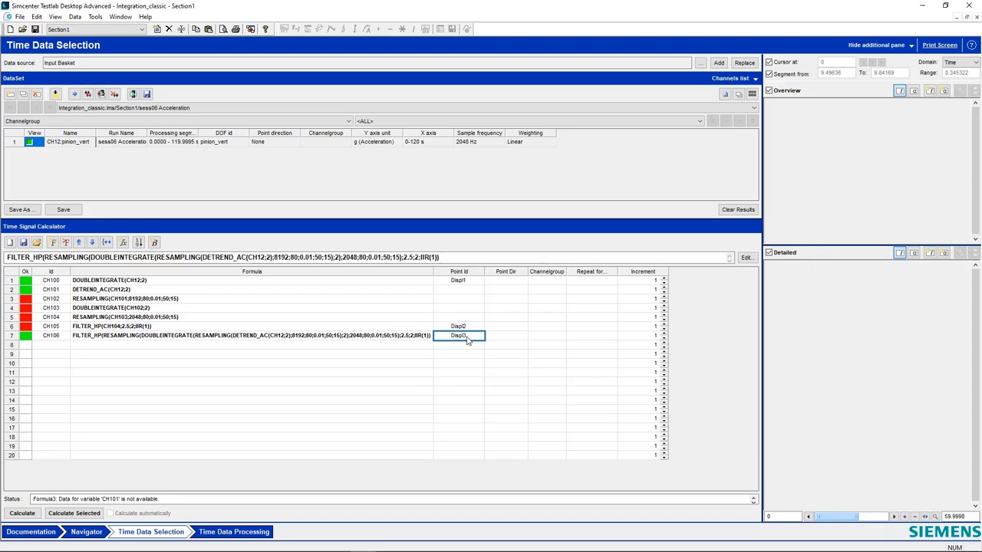
left_click(17, 517)
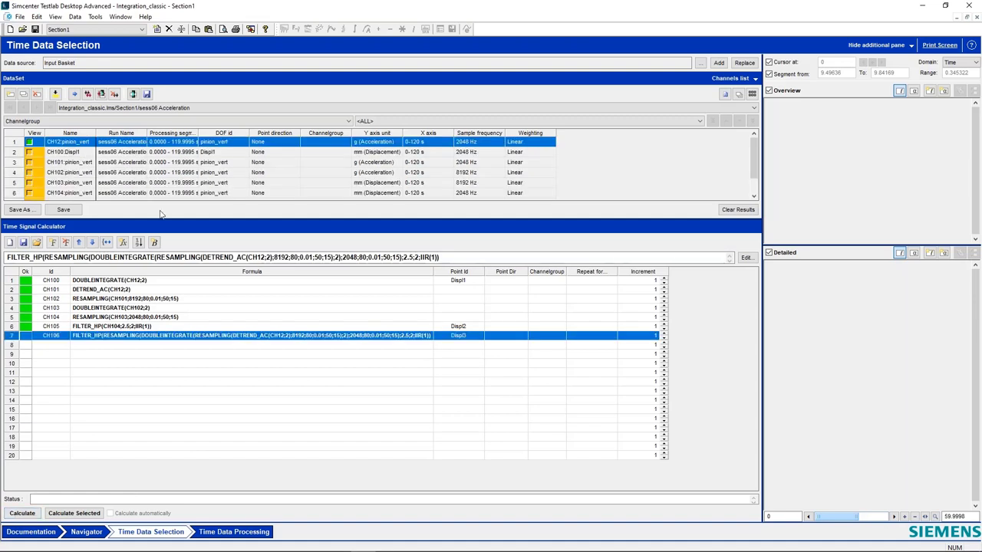
- Plot channel CH100:Displ1 and set the overview graph's Y axis unit to m
left_click(31, 148)
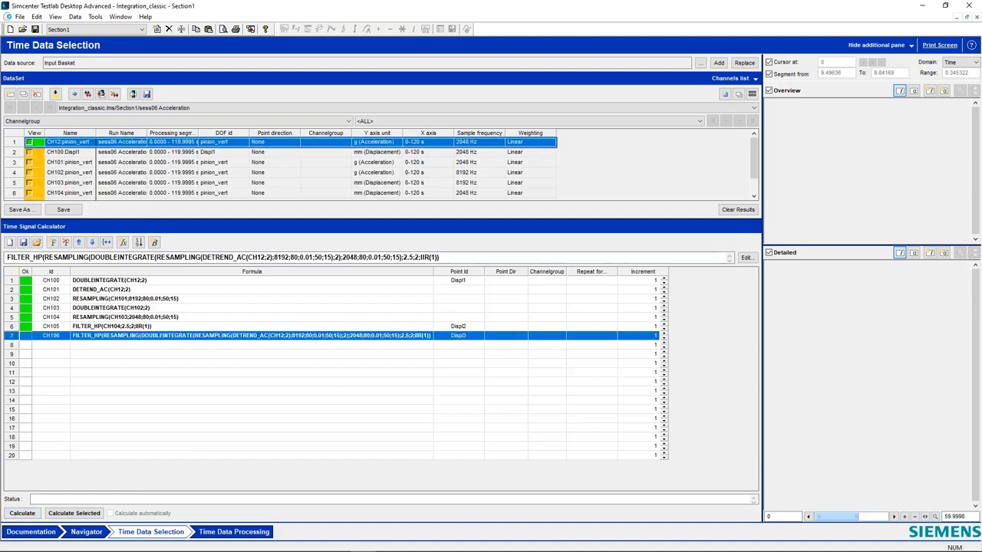
left_click(30, 152)
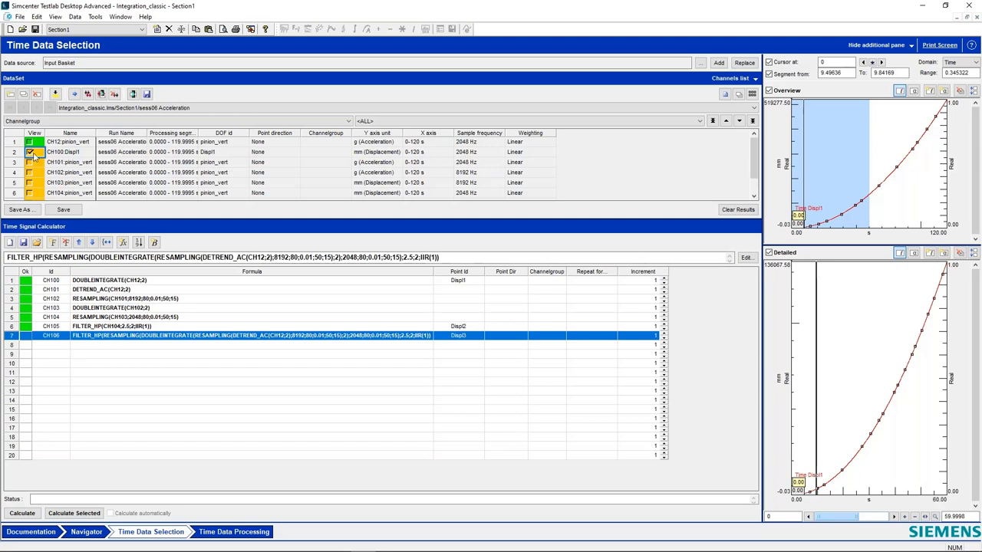
right_click(780, 176)
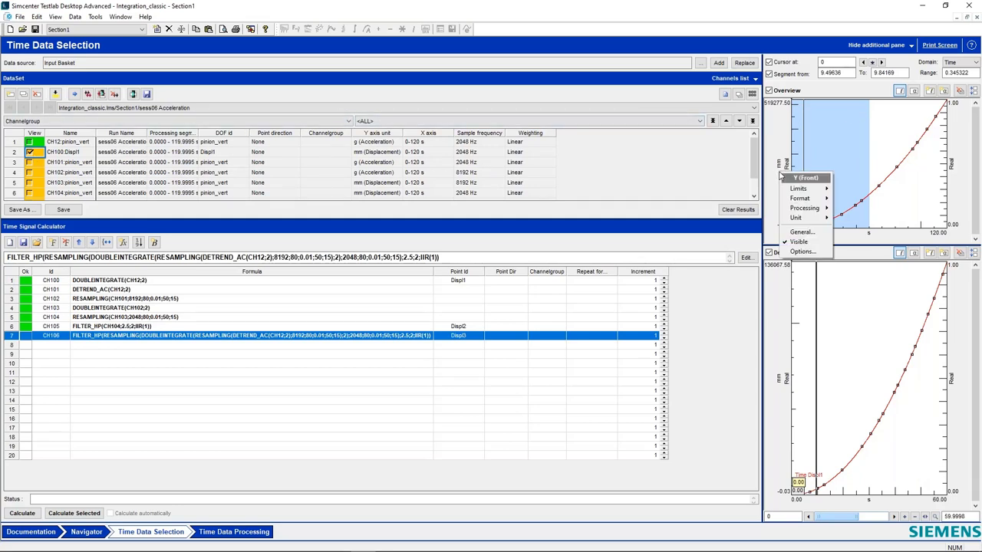
mouse_move(809, 222)
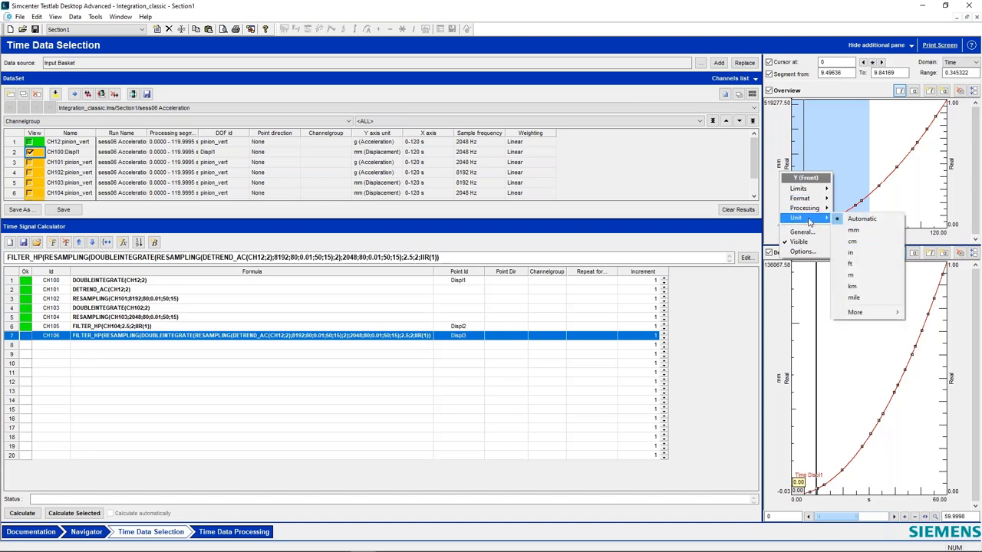
left_click(860, 276)
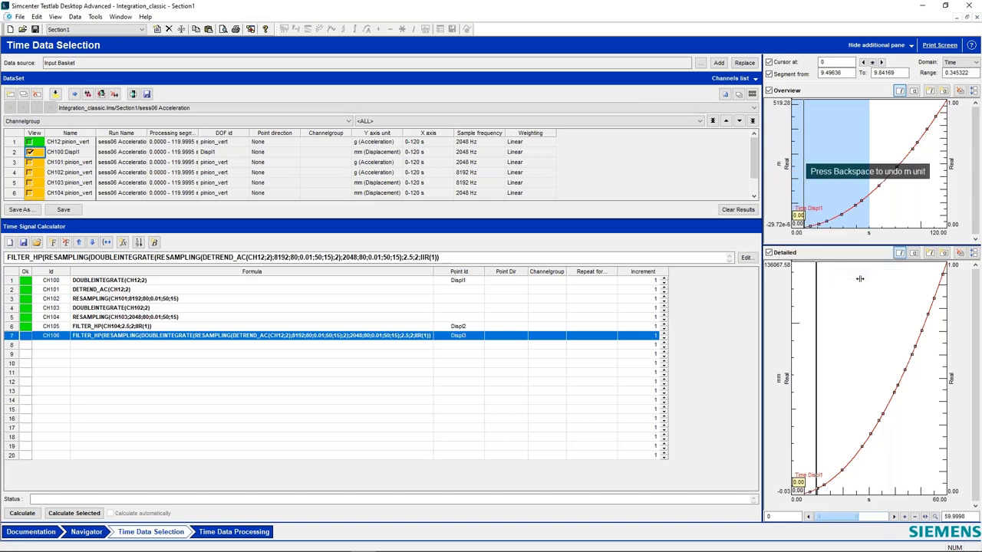
- Set the overview graph's Y axis unit back to mm
right_click(777, 164)
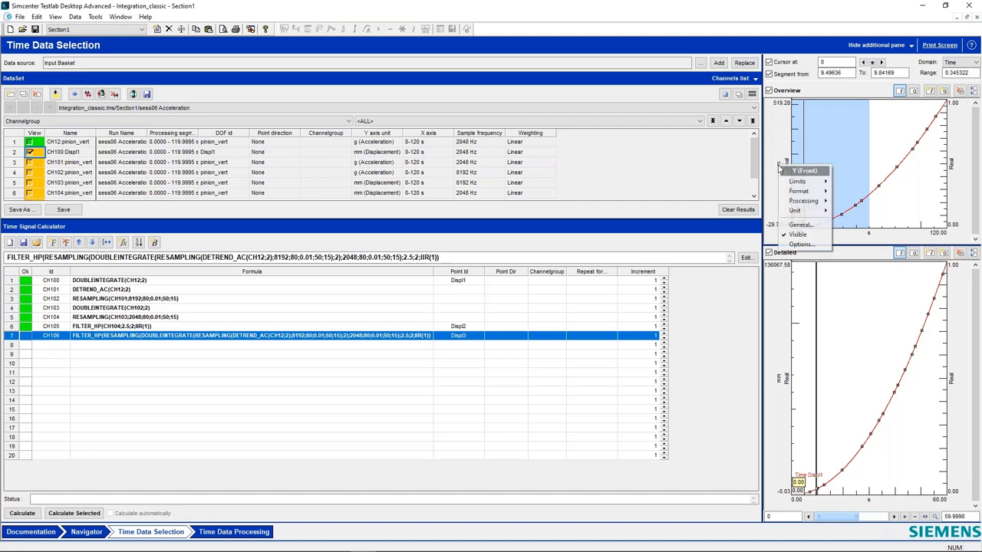
mouse_move(805, 215)
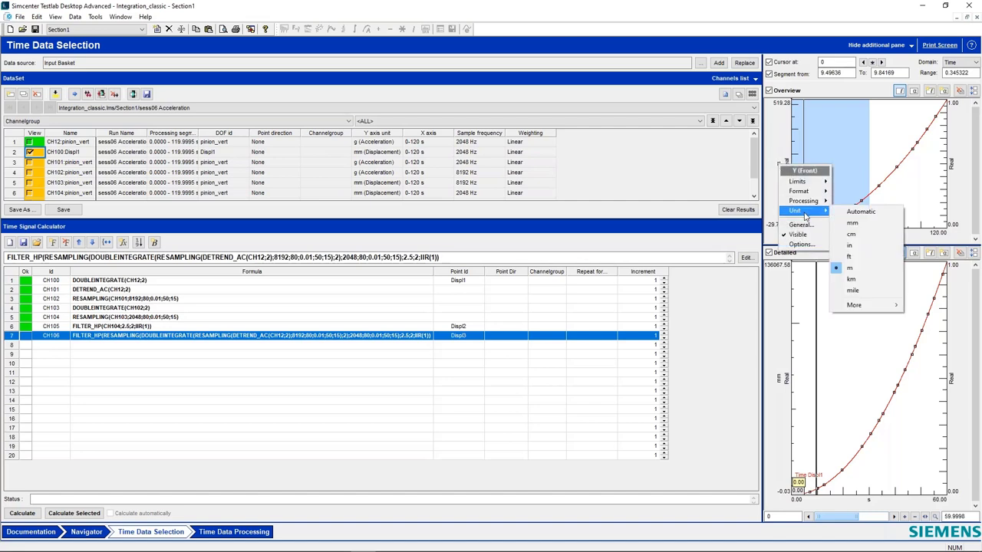
left_click(853, 224)
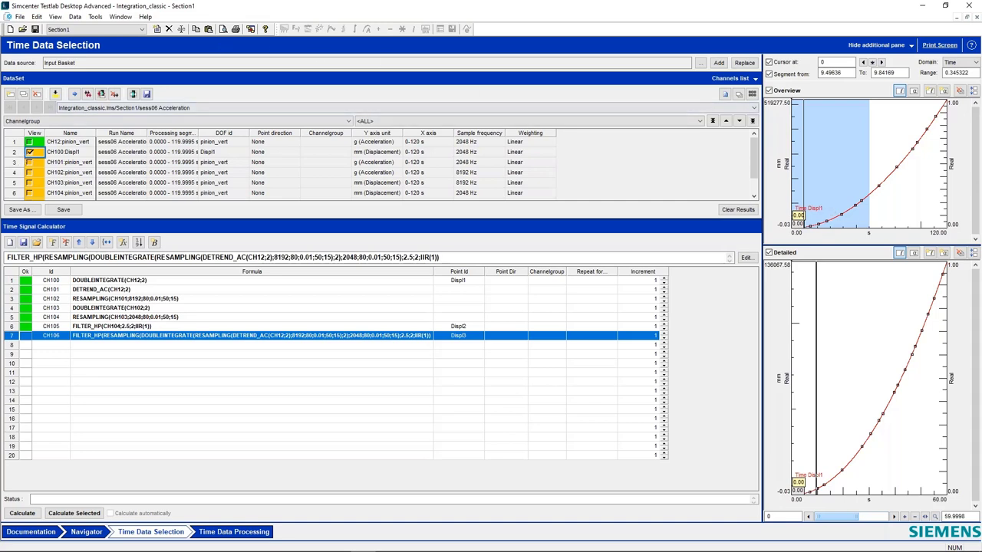
- Replace CH100:Displ1 in the graphs with channels CH105:Displ2 and CH106:Displ3
left_click(30, 153)
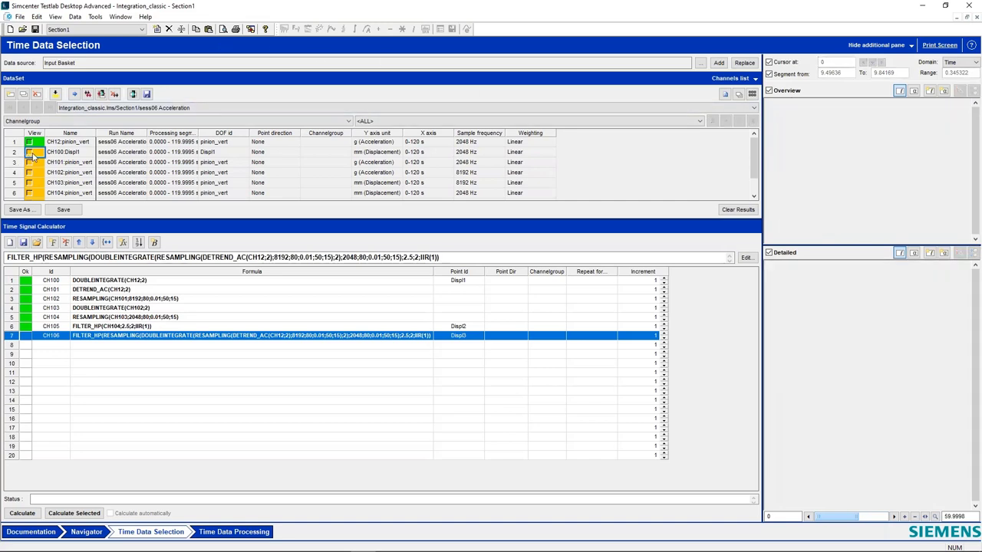
scroll(33, 156, "down", 1)
left_click(29, 182)
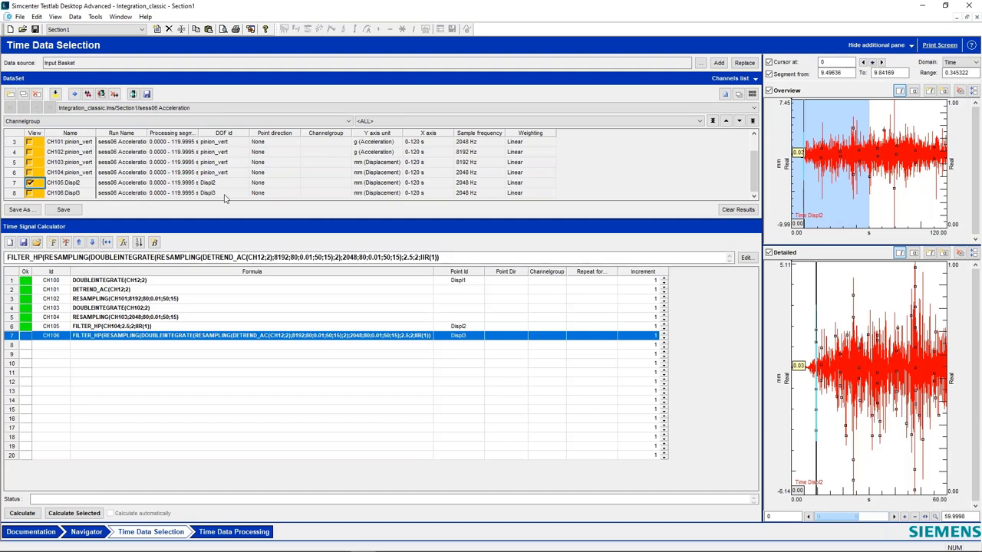
left_click(30, 193)
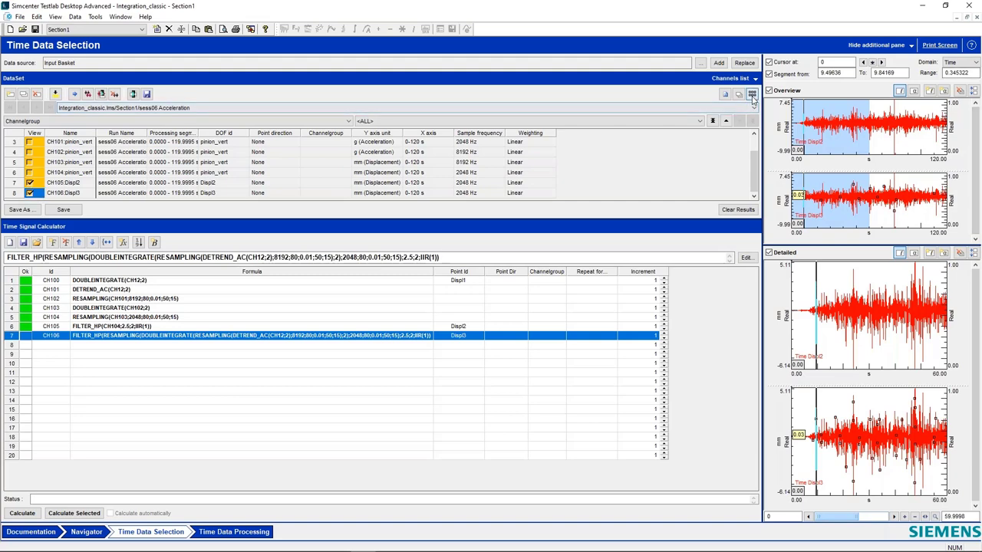
- Set the strip chart to overlay 2 compatible curves per window
left_click(752, 94)
left_click(541, 240)
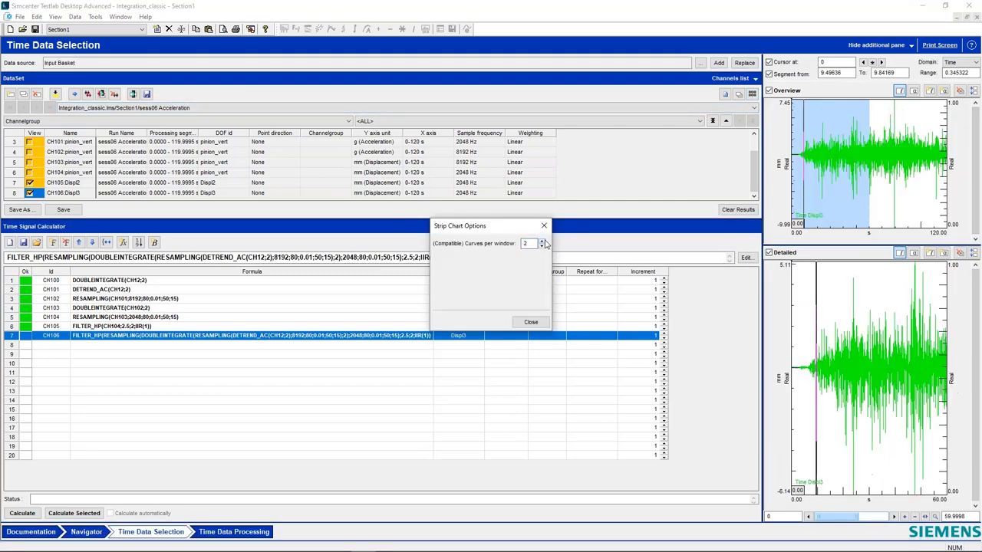
left_click(530, 323)
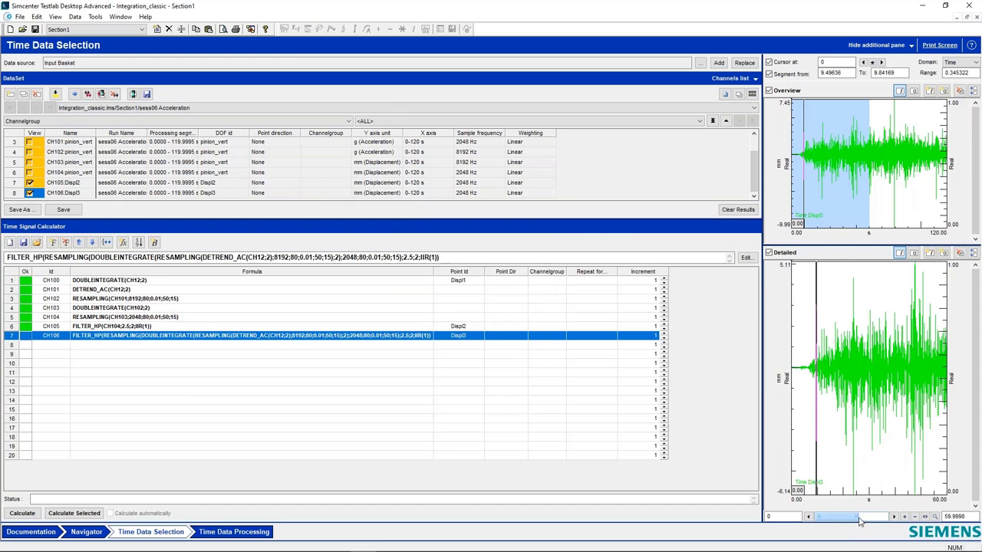
- Zoom the detailed graph to about the first 0.3 s and briefly show CH104:pinion_vert for comparison with the filtered displacements
left_click_drag(859, 520, 827, 524)
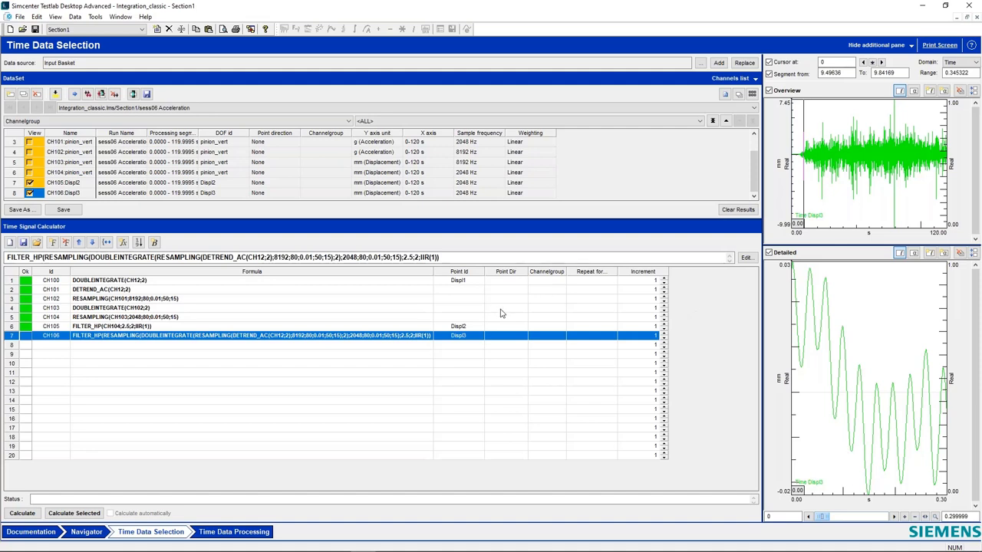
left_click(29, 172)
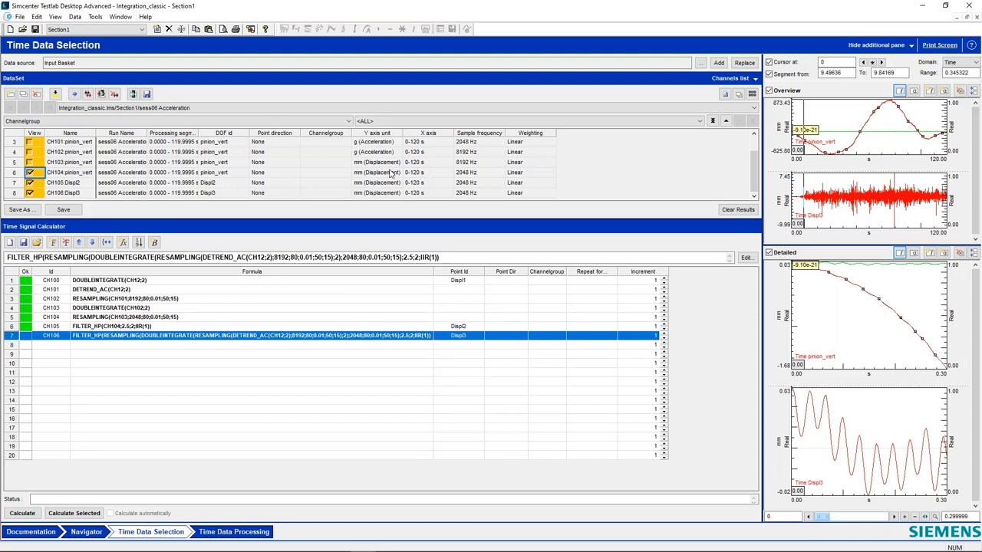
left_click(30, 173)
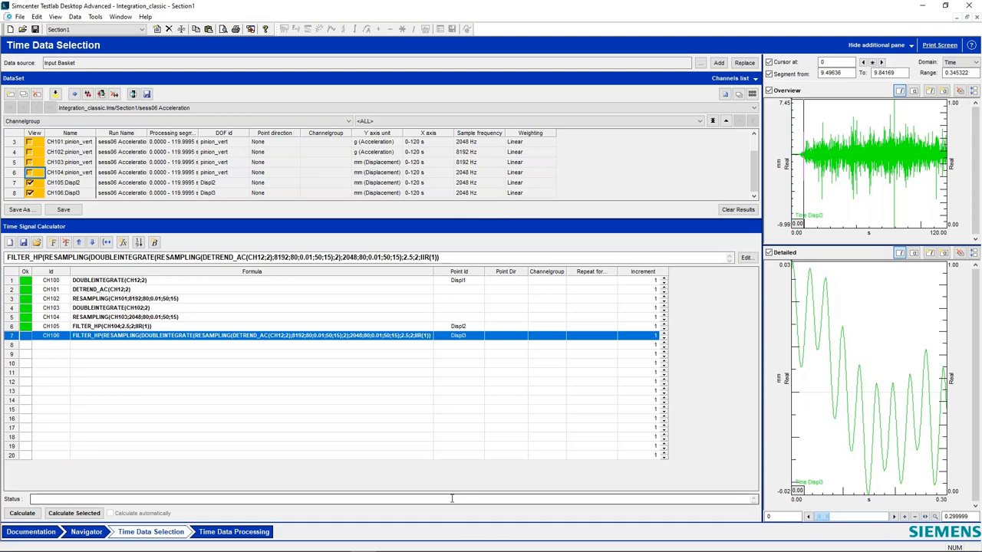
- Switch to Simcenter Testlab Desktop Neo, maximize it and display the Input Basket's sess06 Acceleration time signal for pinion_vert
mouse_move(362, 547)
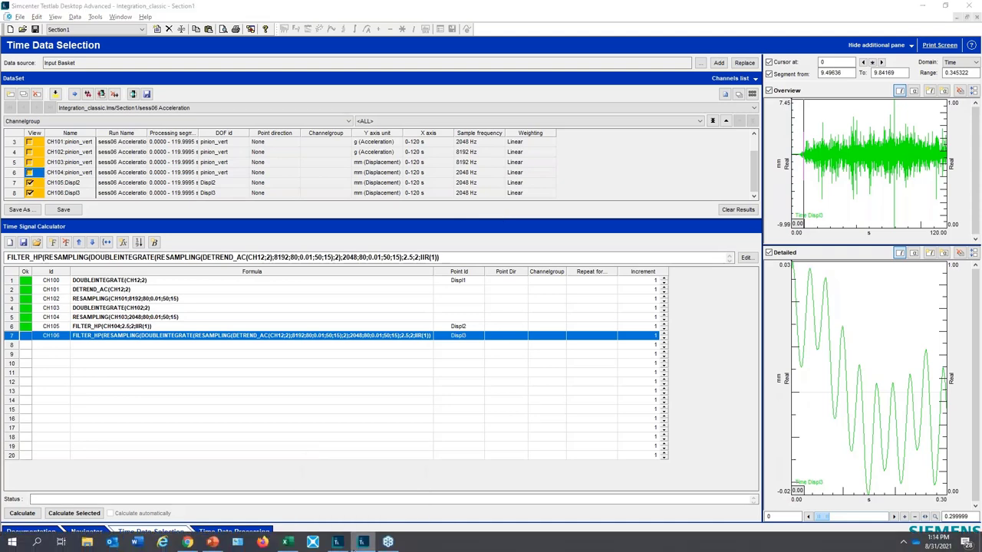
key("alt+Tab")
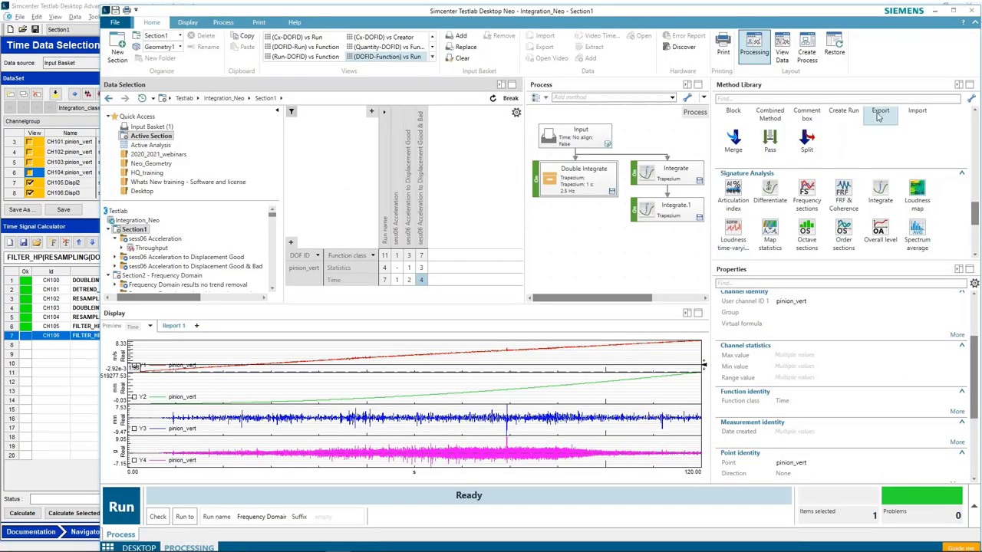
left_click(953, 9)
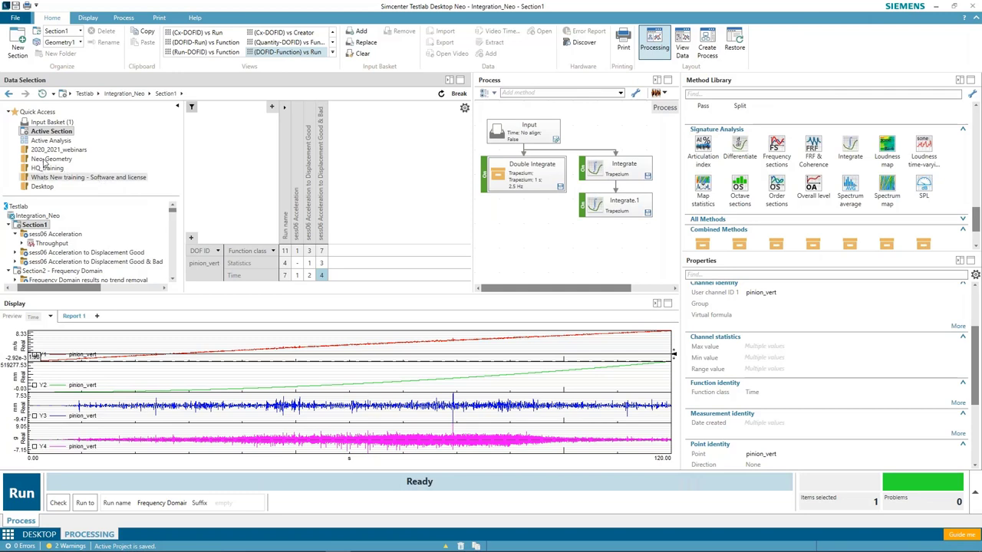
left_click(55, 128)
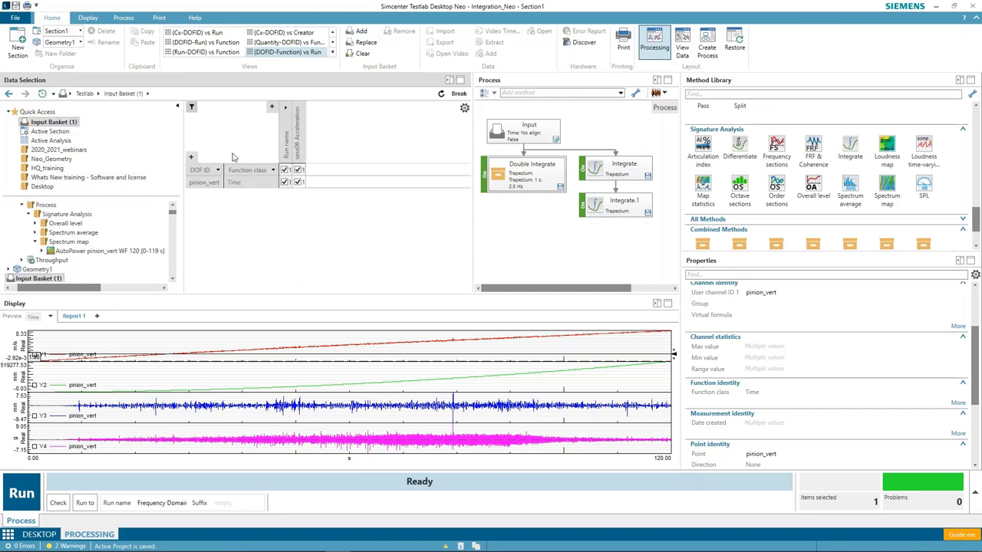
left_click(300, 184)
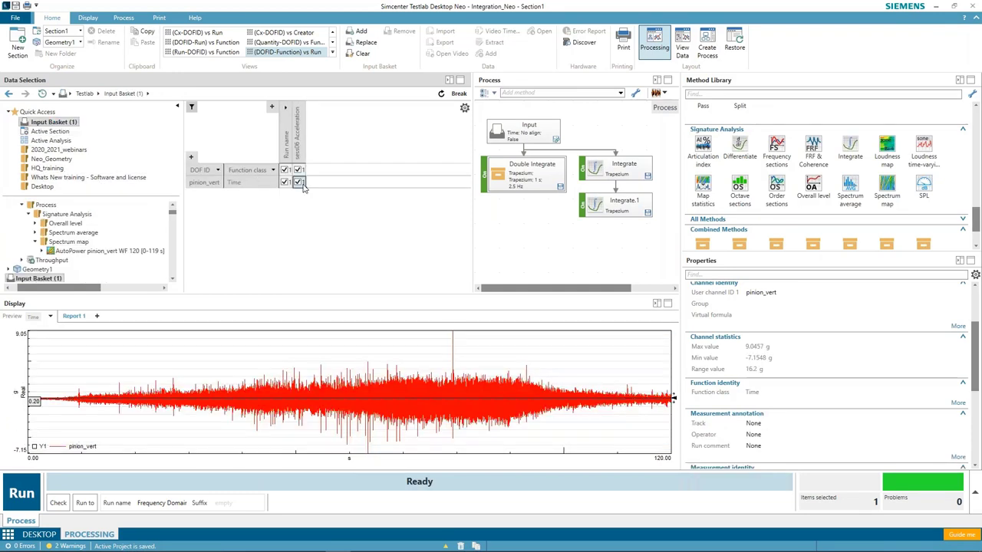
- Examine the properties of the Integrate, Integrate.1 and Double Integrate methods in the process
left_click(614, 182)
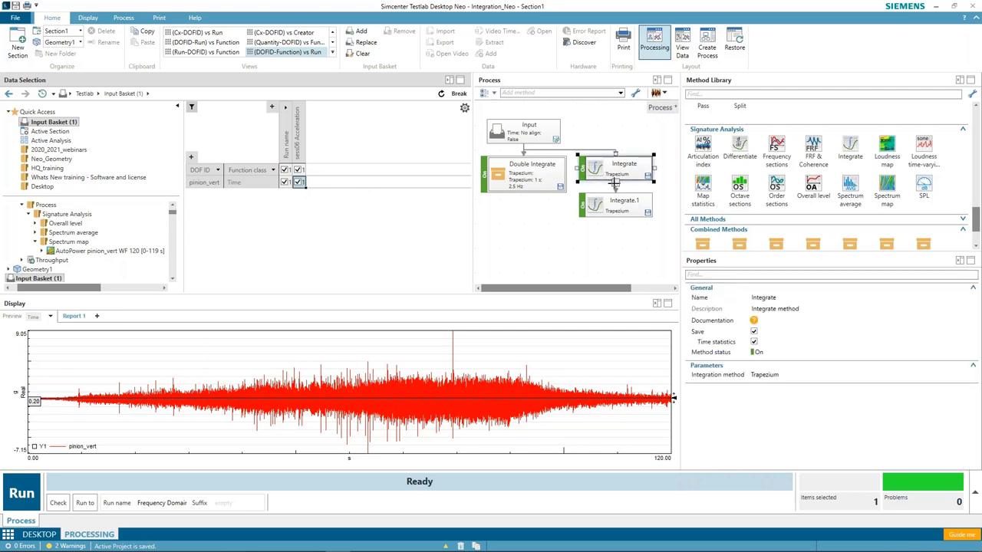
left_click(624, 203)
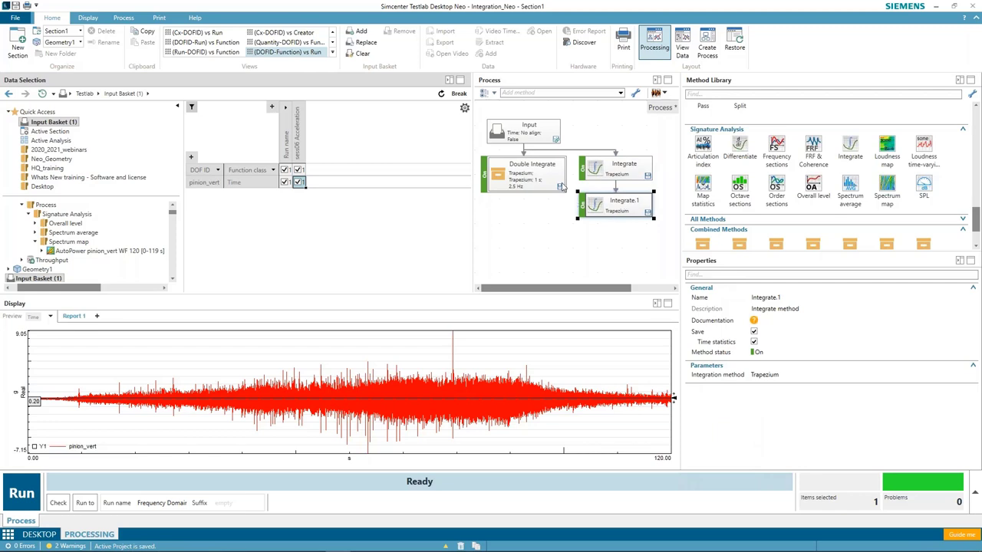
left_click(518, 176)
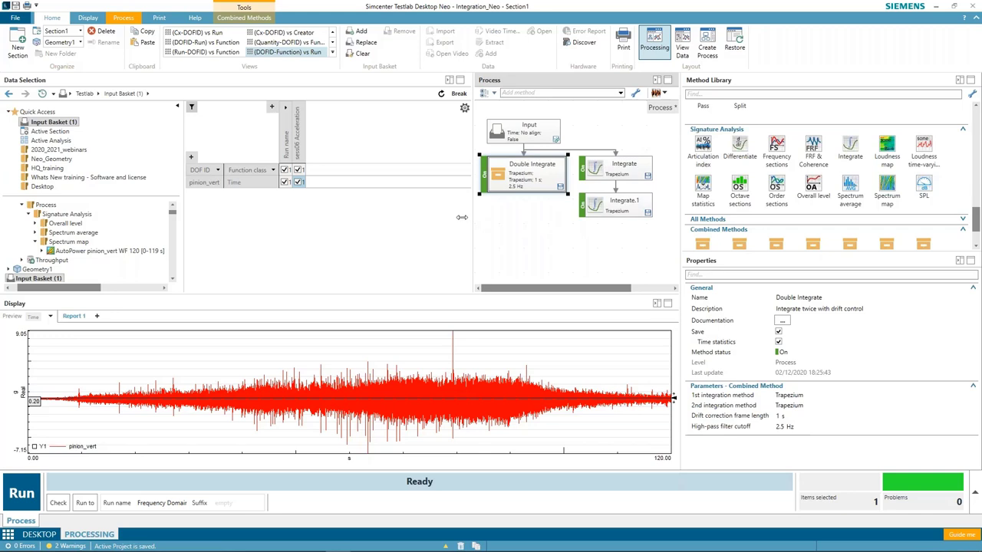
- Widen the process area, open the Double Integrate combined method and examine its Drift & offset correction settings
left_click_drag(476, 221, 317, 221)
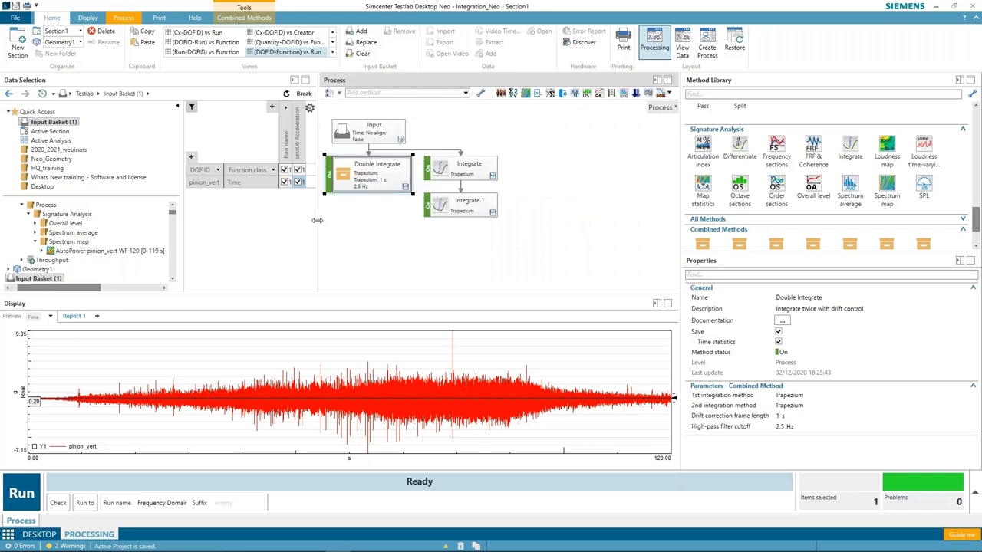
double_click(358, 185)
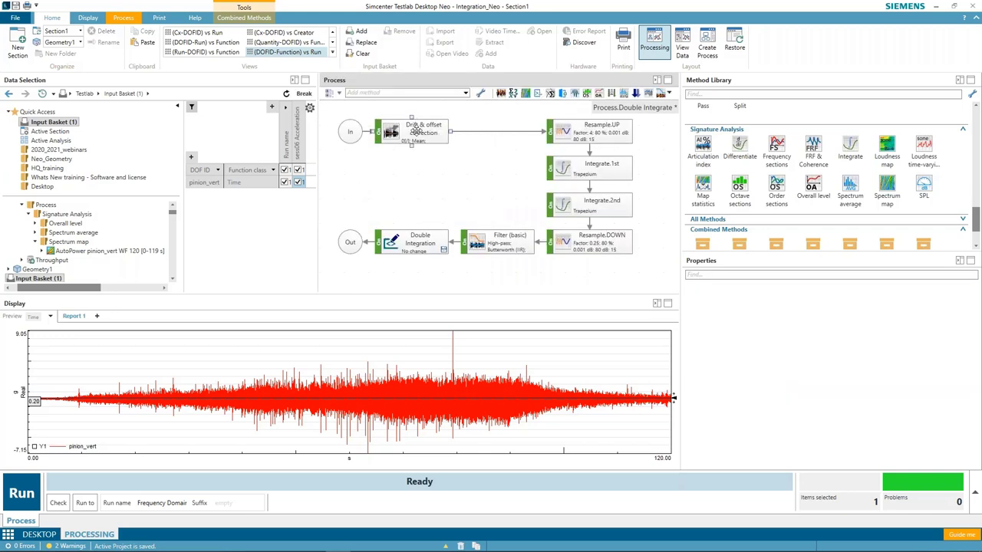
left_click(418, 129)
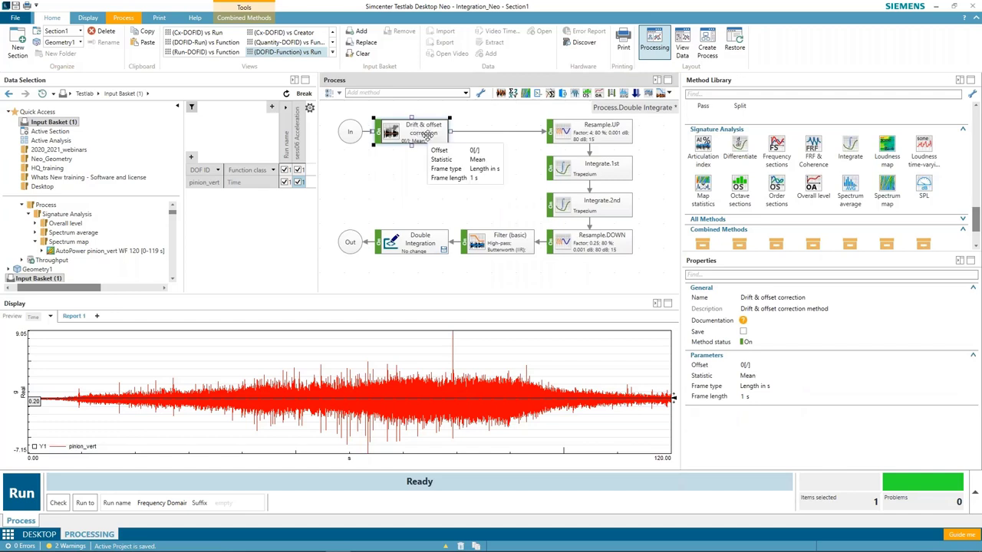
- Examine the Resample.UP method's parameters and available resampling modes, keeping the mode at Factor
left_click(590, 129)
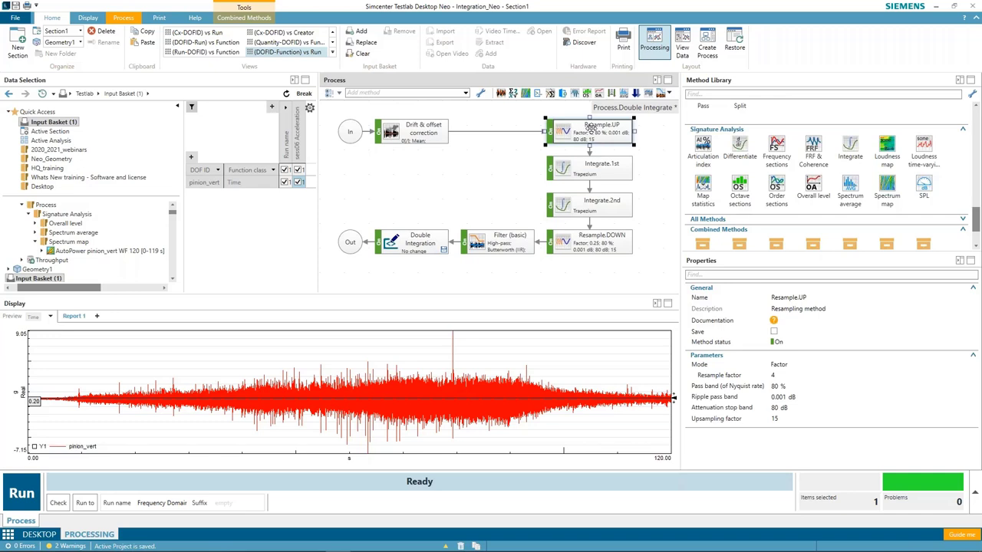
left_click(790, 366)
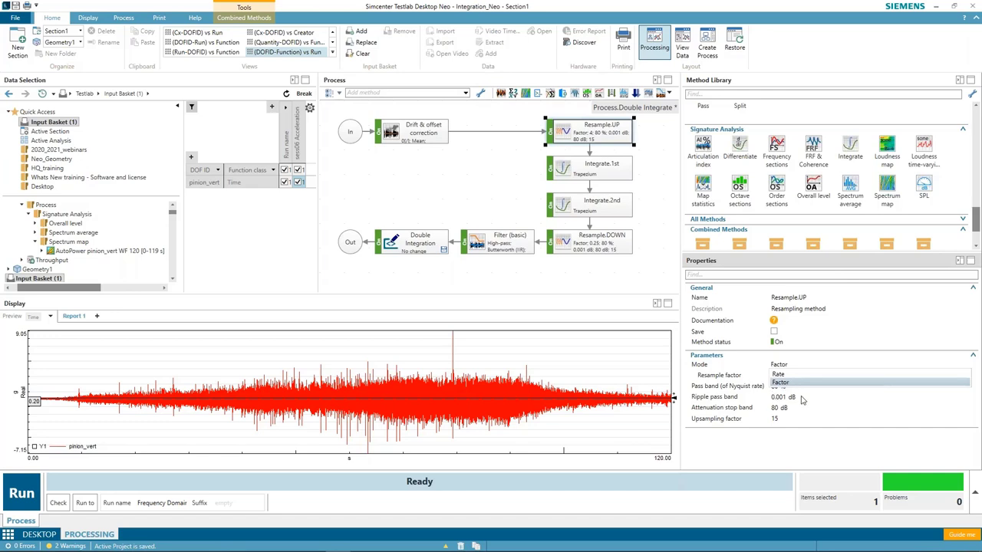
left_click(791, 383)
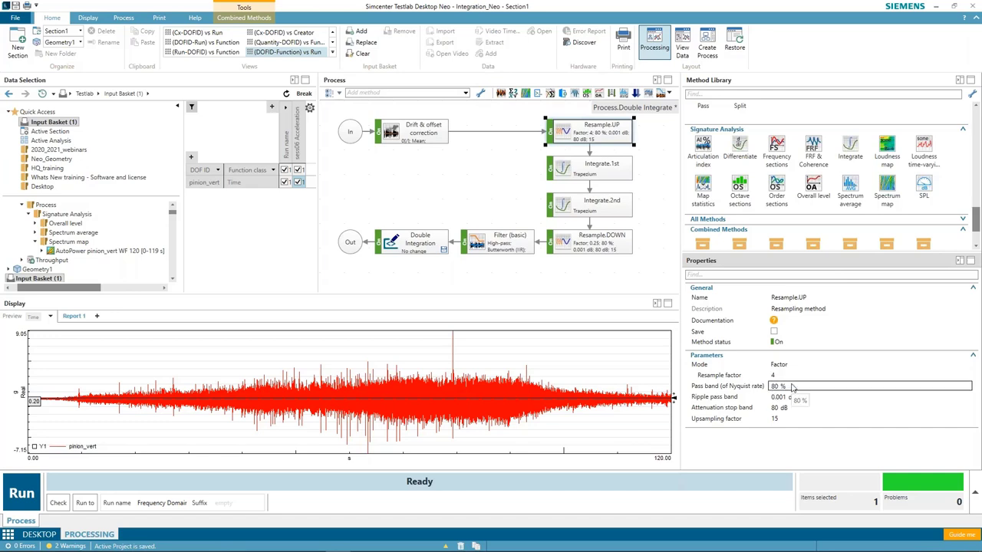
- Examine the settings of the Integrate.1st, Integrate.2nd and Resample.DOWN methods inside the combined method
left_click(587, 172)
left_click(600, 209)
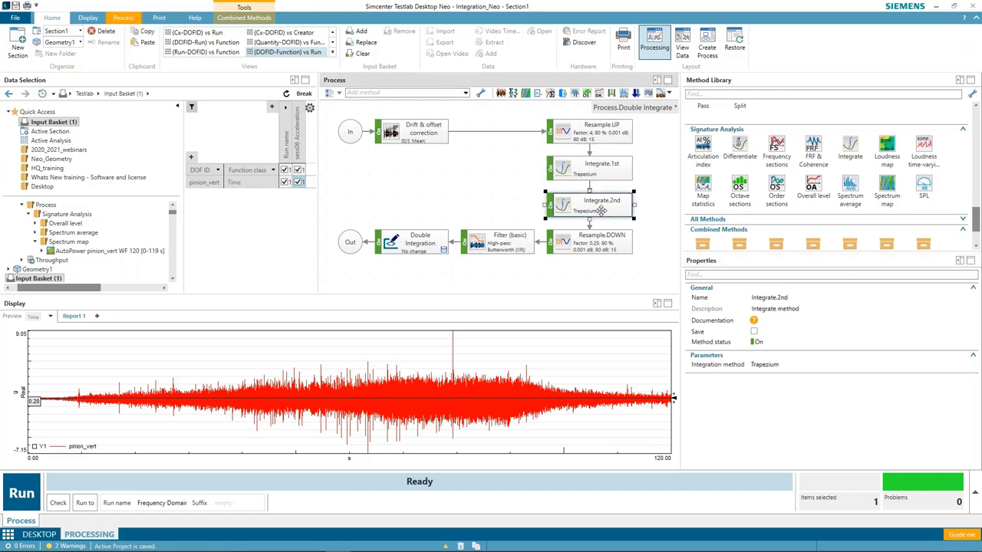
left_click(601, 246)
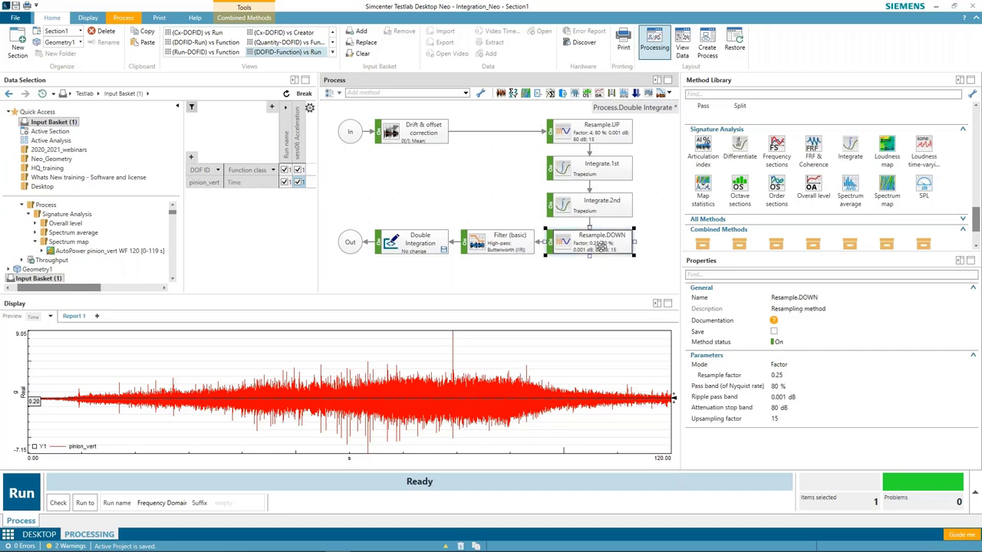
- Examine the settings of the Filter (basic) and Double Integration methods, and return to the main process
left_click(518, 246)
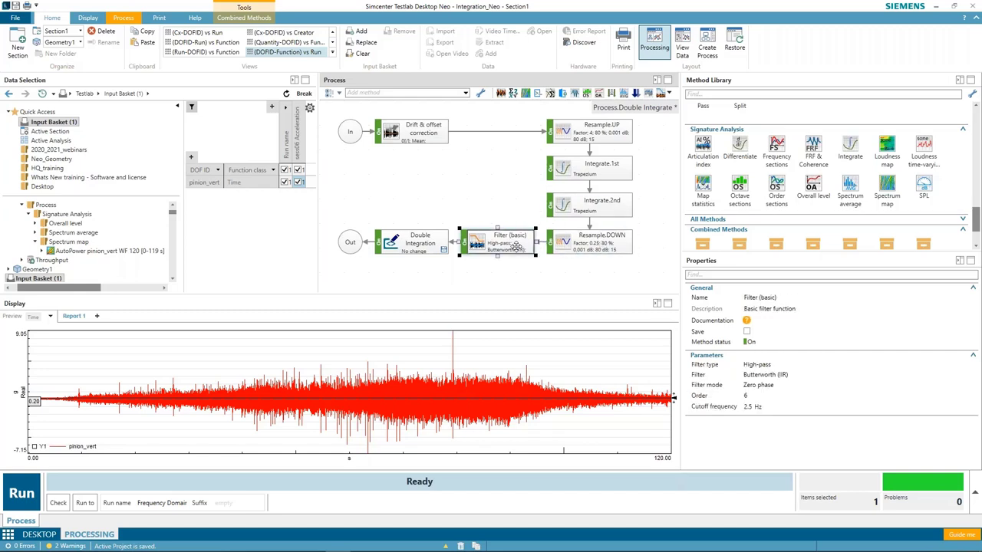
left_click(424, 246)
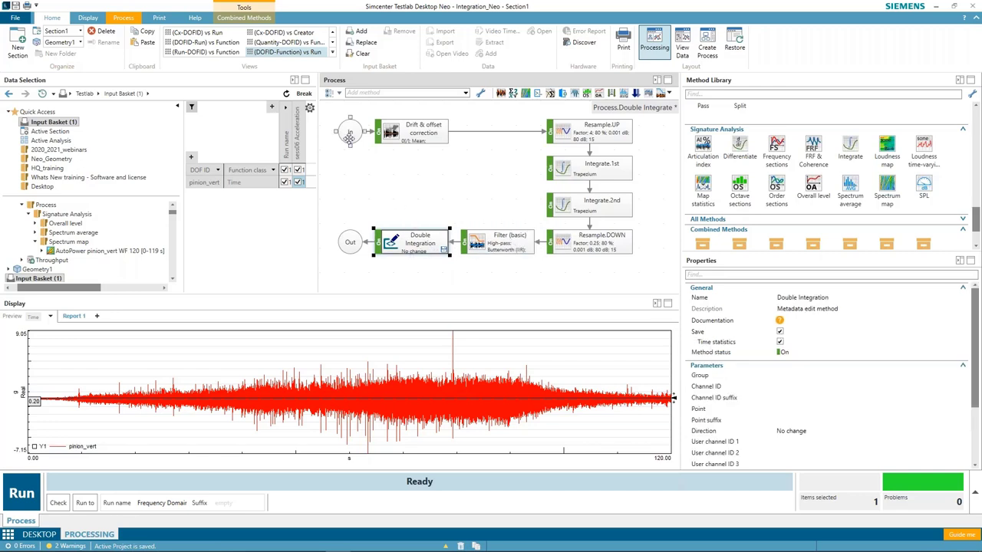
left_click(349, 135)
double_click(349, 135)
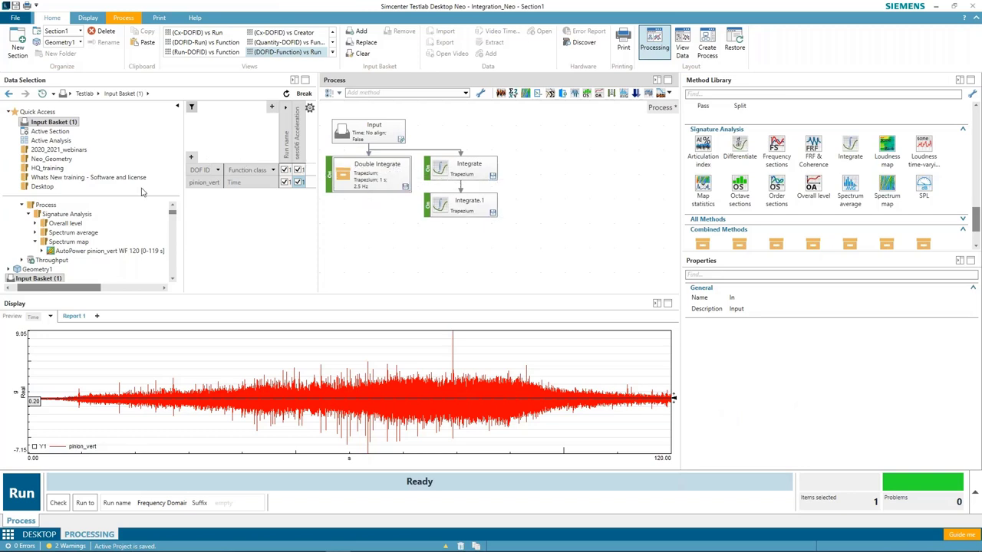
- Open Section1 with all runs in view and display the time data of sess06 Acceleration to Displacement Good, followed by Good & Bad
scroll(109, 229, "up", 3)
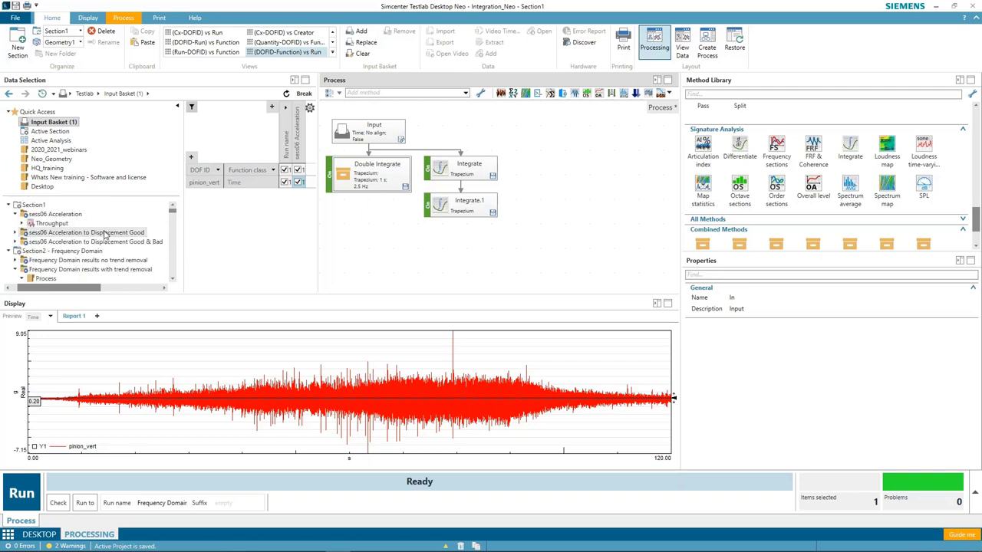
left_click(33, 205)
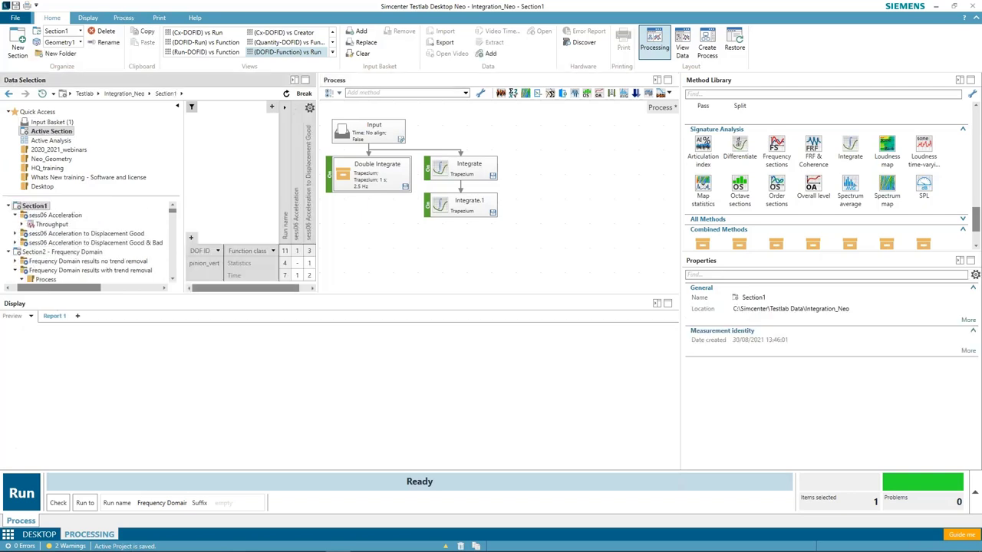
left_click_drag(318, 284, 448, 274)
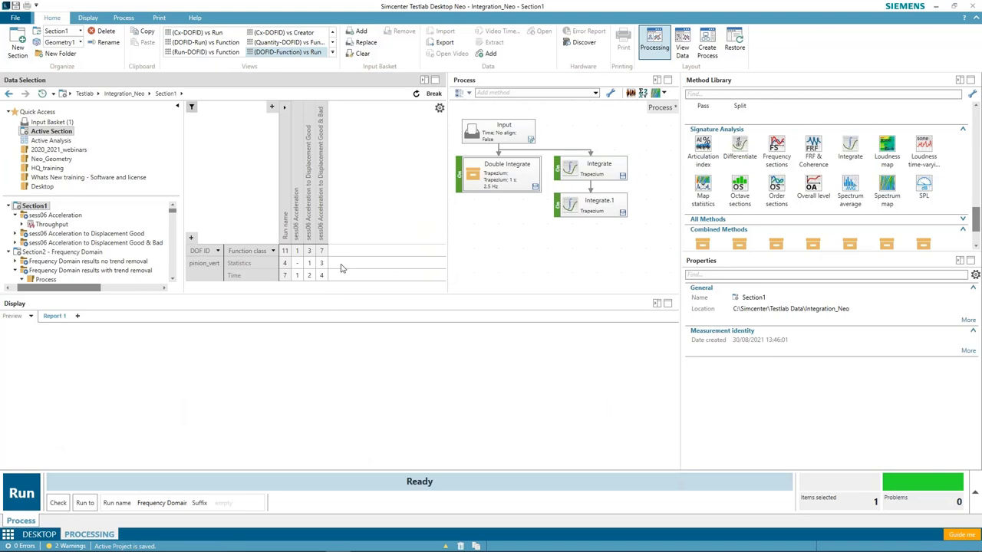
left_click(309, 275)
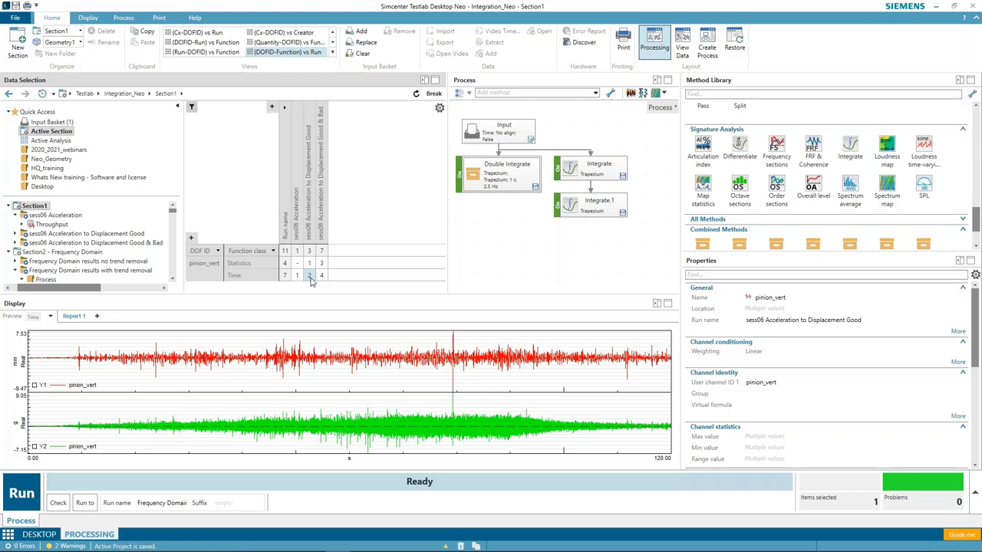
left_click_drag(311, 281, 323, 283)
left_click(322, 276)
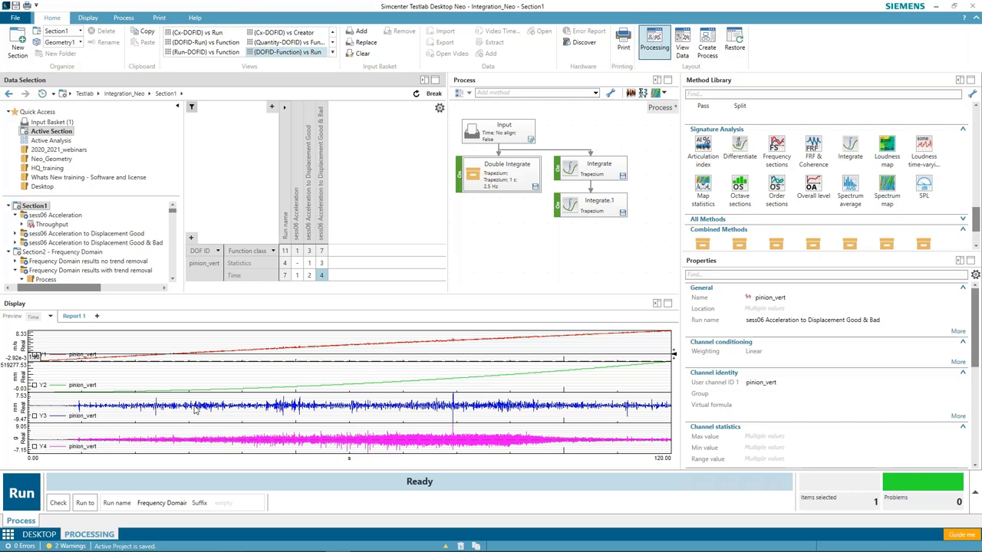
- Switch to Testlab Classic and copy the complete FILTER_HP formula of channel CH106 in the Time Signal Calculator
mouse_move(296, 546)
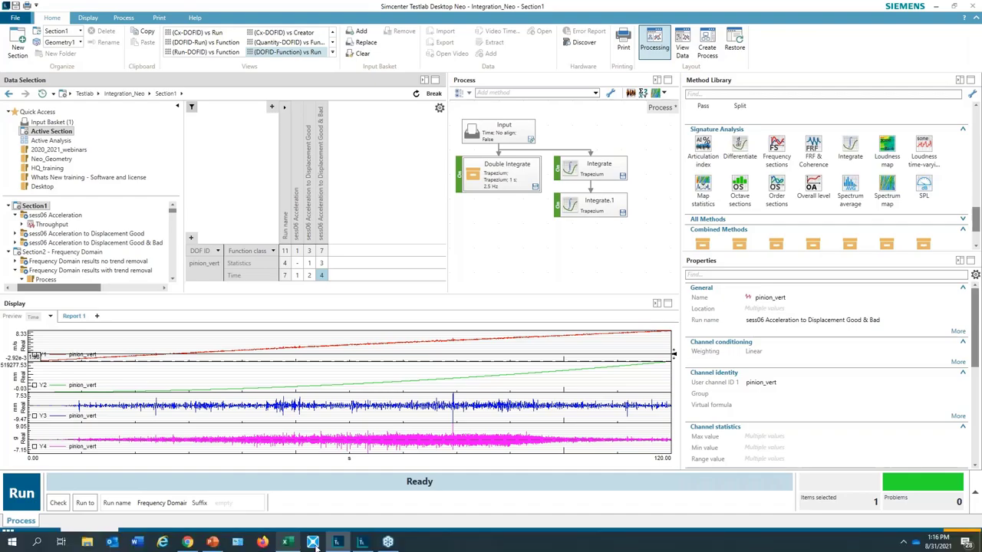
left_click(363, 544)
left_click(196, 354)
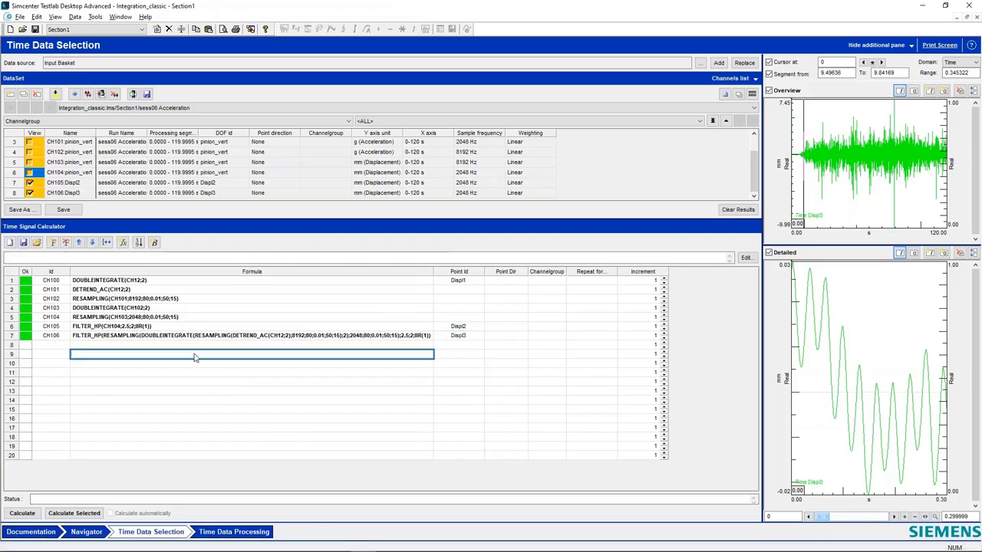
left_click(211, 340)
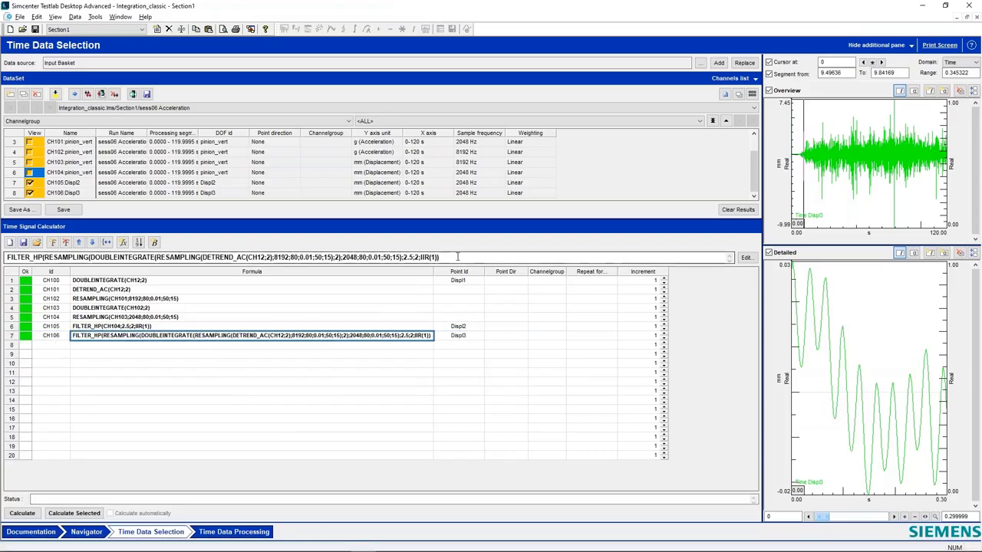
left_click_drag(458, 257, 7, 261)
key("ctrl+c")
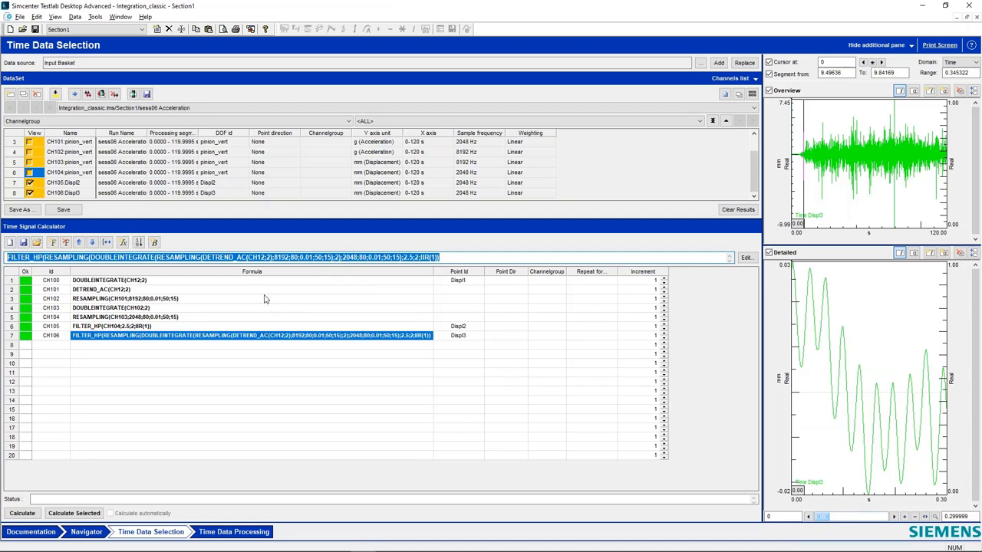
- Extend the CH106 formula by subtracting a pasted copy of the same FILTER_HP double-integration formula
left_click(461, 257)
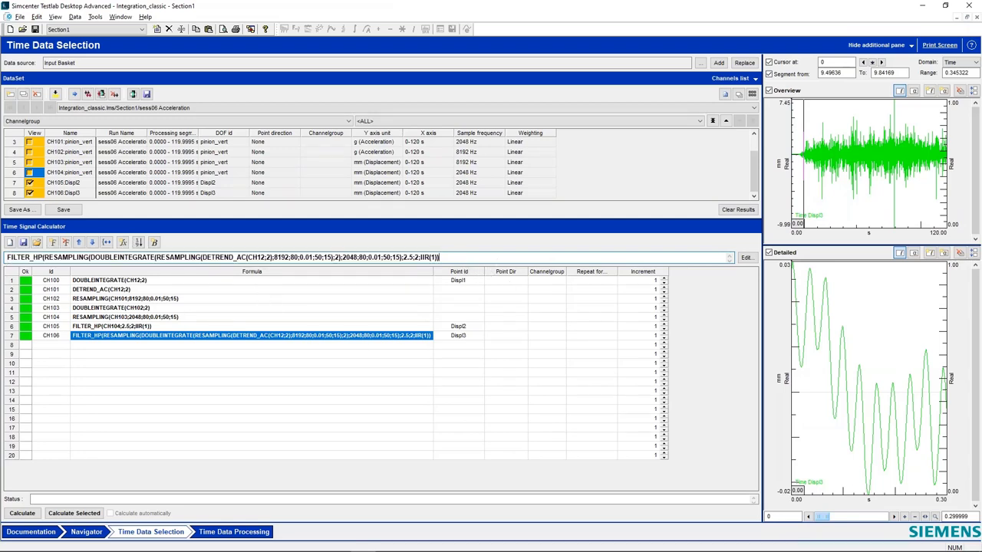
type("-")
key("ctrl+v")
key("Return")
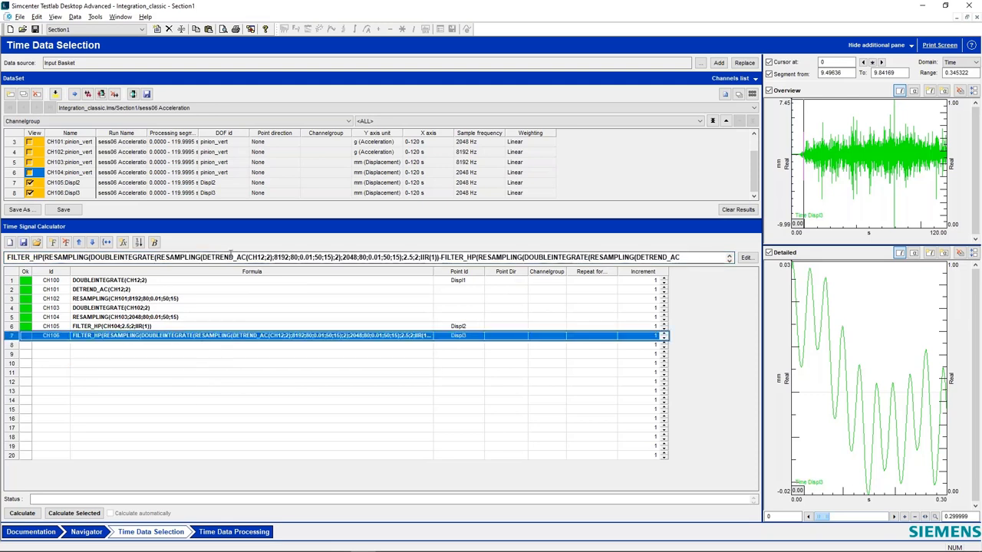
- Try to change the input channel in the subtracted copy of the formula, and restore the original CH106 formula
left_click(265, 258)
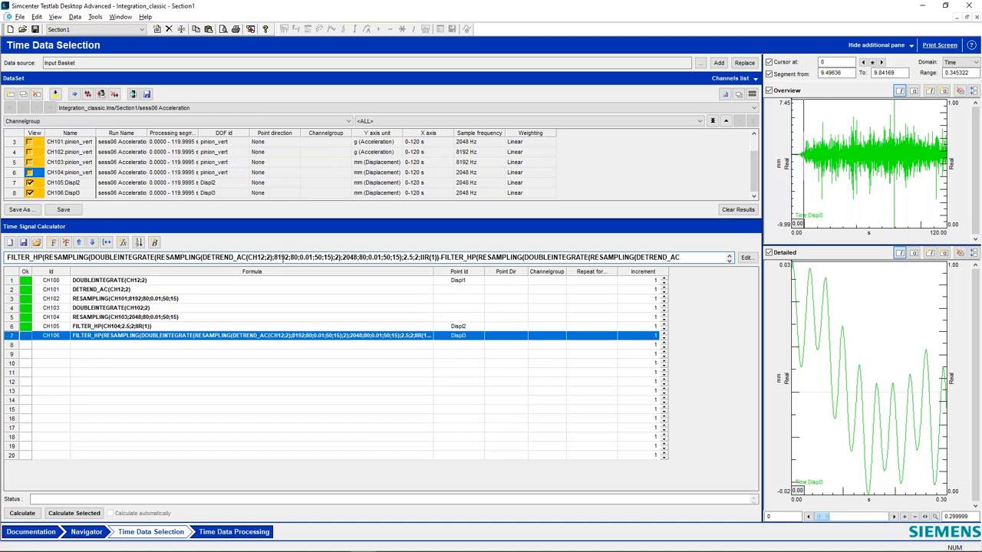
left_click_drag(641, 258, 729, 265)
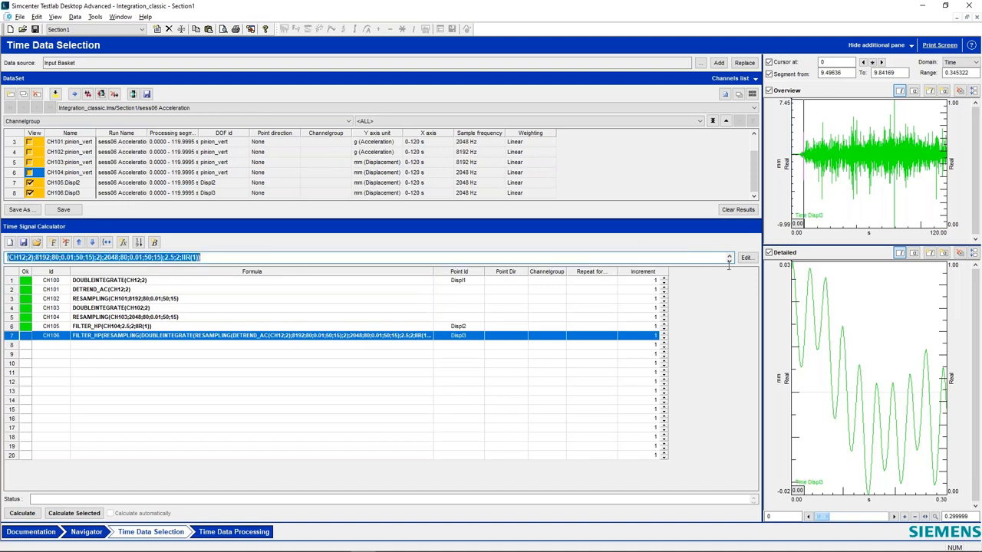
left_click(20, 258)
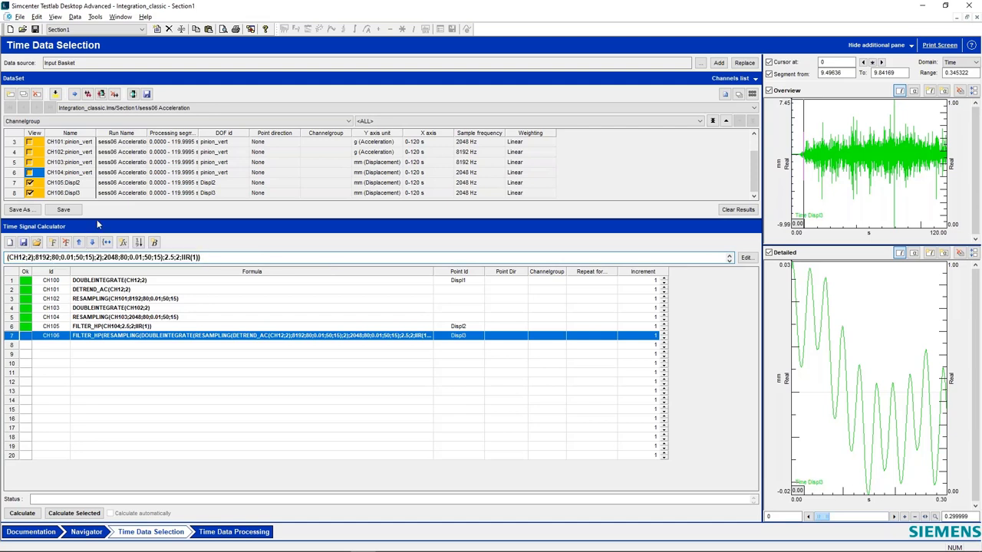
key("Delete")
type("3")
left_click(368, 341)
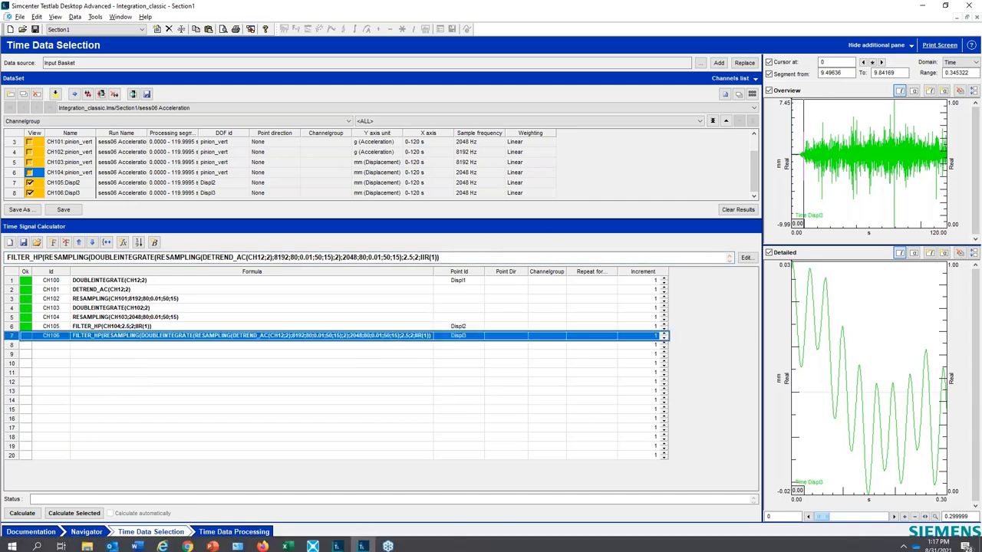
left_click(338, 541)
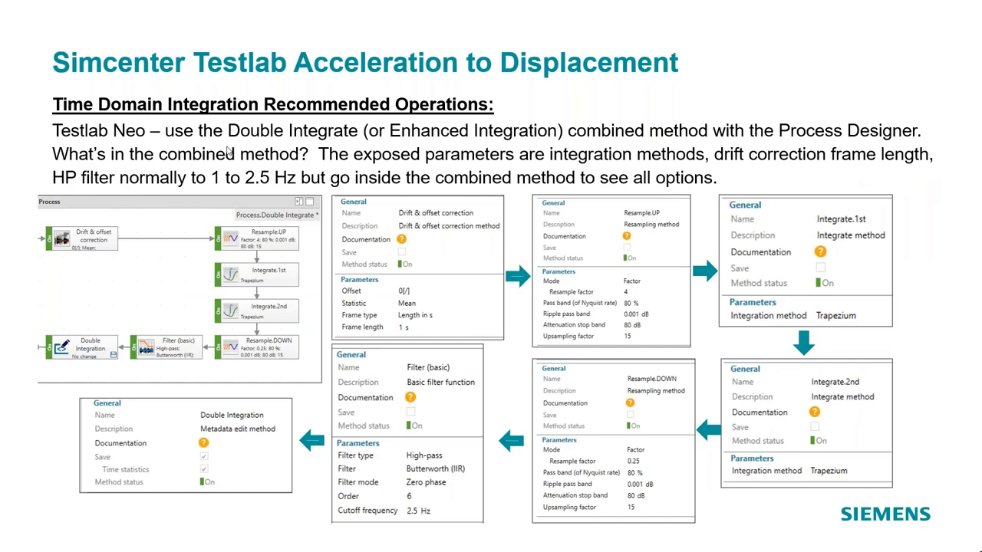
key("Right")
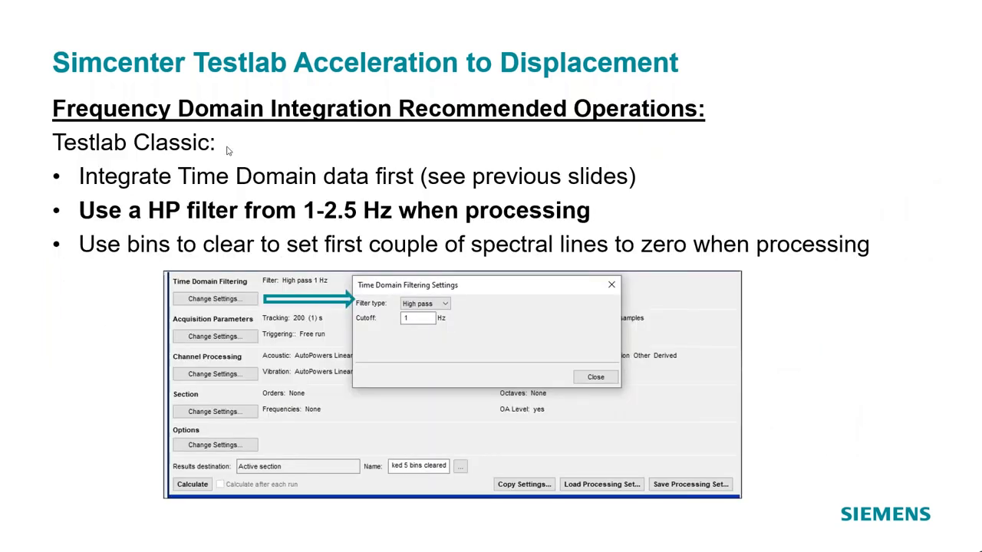